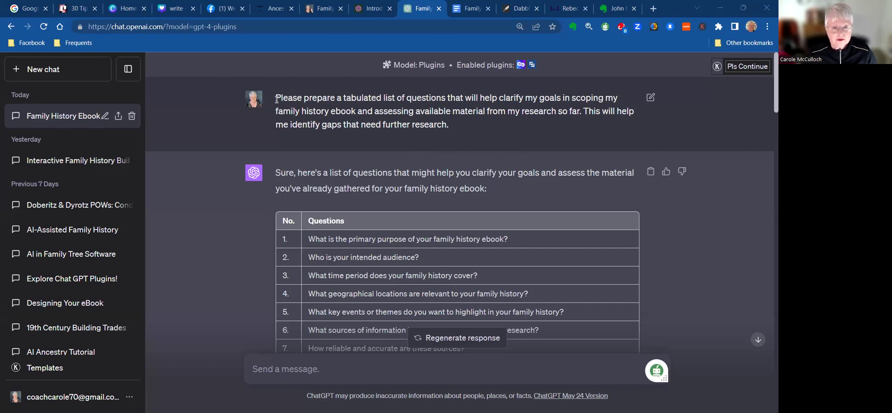
- Highlight the opening prompt about scoping the family history ebook and read through the table of questions in the reply
{"action": "left_click_drag", "start_coordinate": [277, 96], "coordinate": [575, 108]}
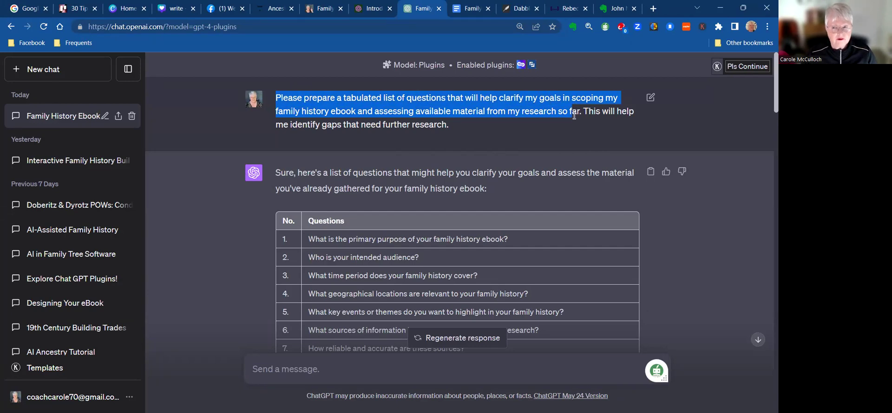
{"action": "left_click_drag", "start_coordinate": [573, 116], "coordinate": [573, 122]}
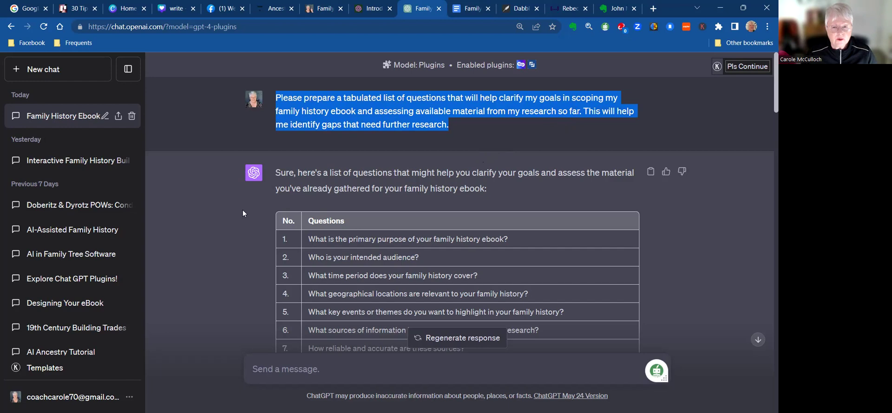
{"action": "scroll", "coordinate": [243, 214], "scroll_direction": "down", "scroll_amount": 1}
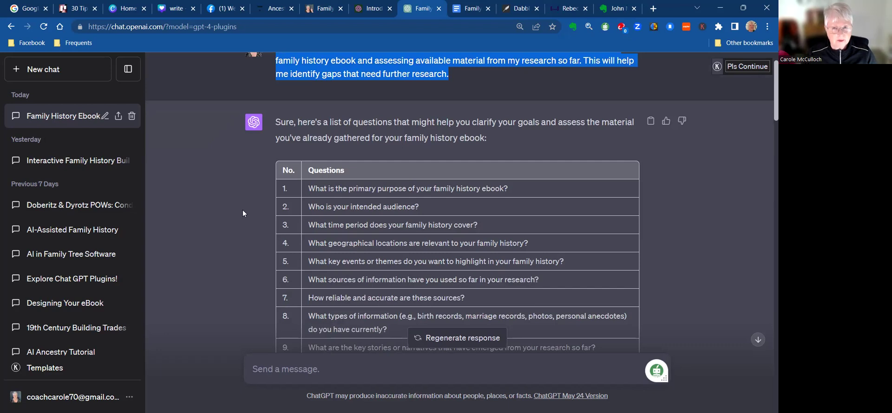
{"action": "scroll", "coordinate": [243, 212], "scroll_direction": "down", "scroll_amount": 1}
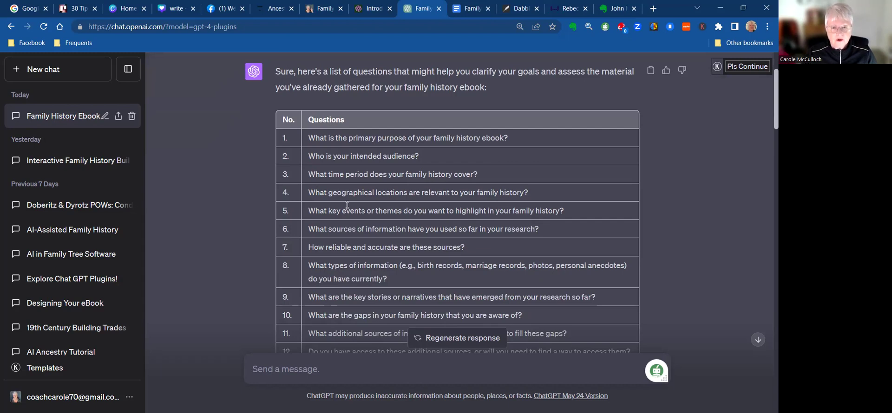
{"action": "scroll", "coordinate": [347, 205], "scroll_direction": "down", "scroll_amount": 3}
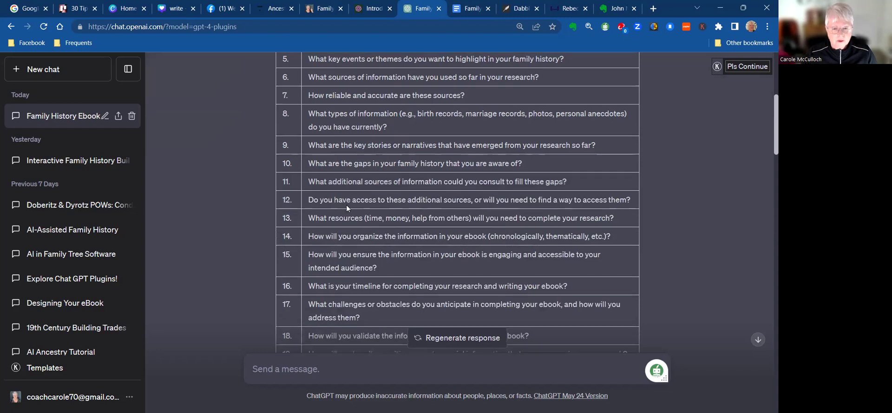
{"action": "scroll", "coordinate": [347, 205], "scroll_direction": "down", "scroll_amount": 2}
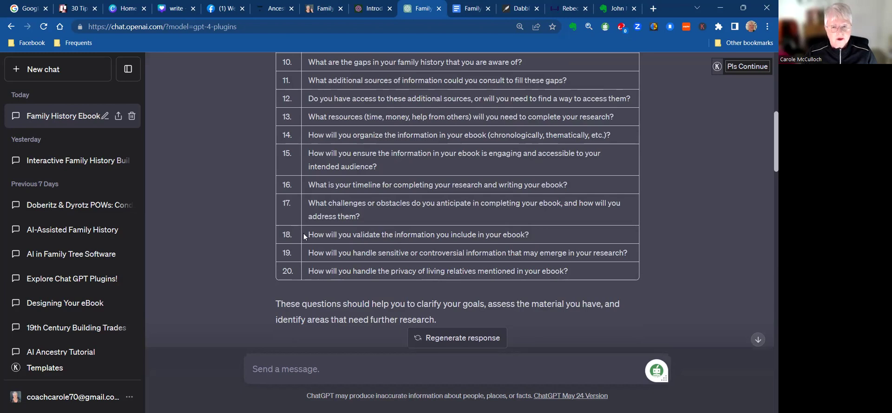
{"action": "scroll", "coordinate": [252, 201], "scroll_direction": "up", "scroll_amount": 1}
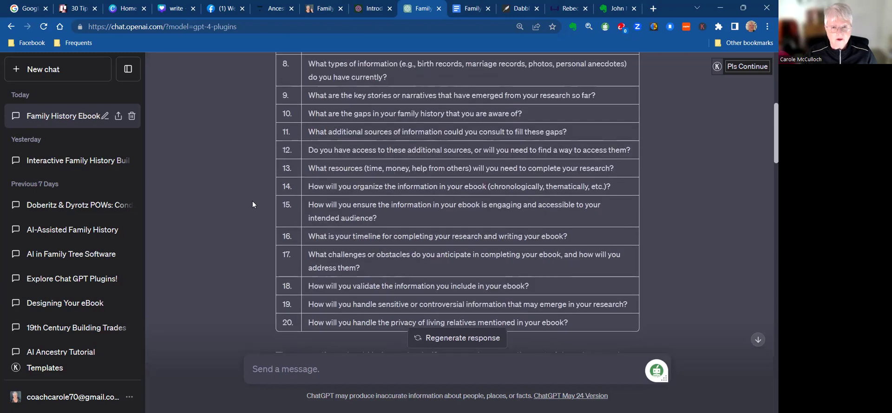
{"action": "scroll", "coordinate": [252, 201], "scroll_direction": "up", "scroll_amount": 2}
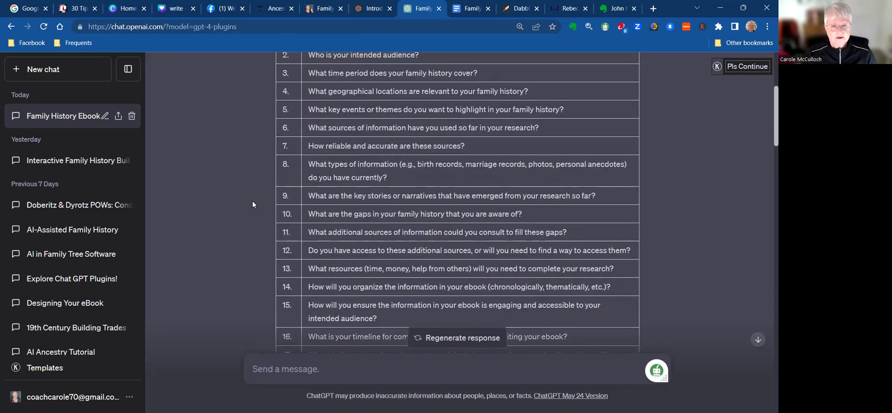
{"action": "scroll", "coordinate": [252, 200], "scroll_direction": "up", "scroll_amount": 2}
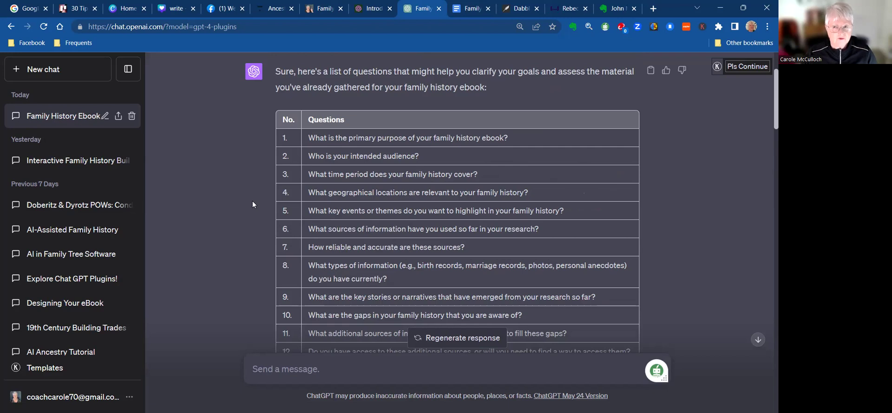
- Check the Family History eBook Plans document in Google Docs, then review the prompt and question table again in ChatGPT
{"action": "left_click", "coordinate": [467, 13]}
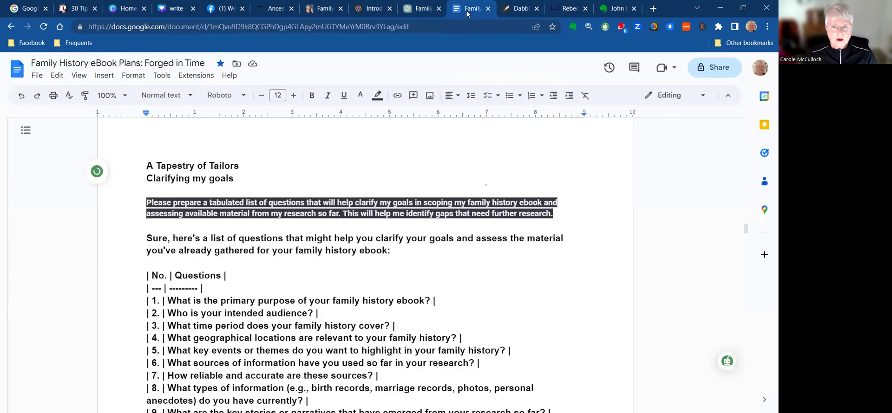
{"action": "left_click", "coordinate": [428, 11]}
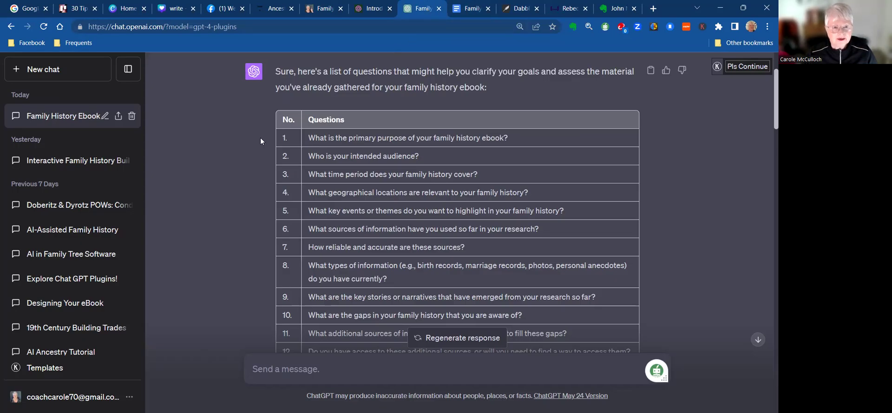
{"action": "scroll", "coordinate": [261, 138], "scroll_direction": "up", "scroll_amount": 2}
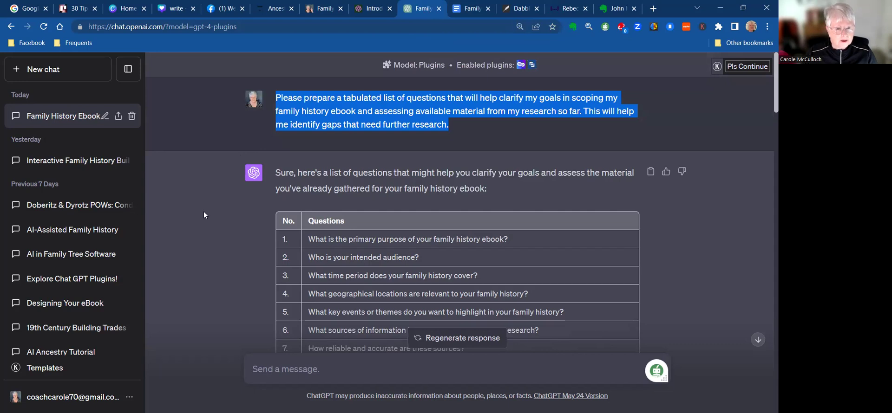
{"action": "scroll", "coordinate": [203, 215], "scroll_direction": "down", "scroll_amount": 3}
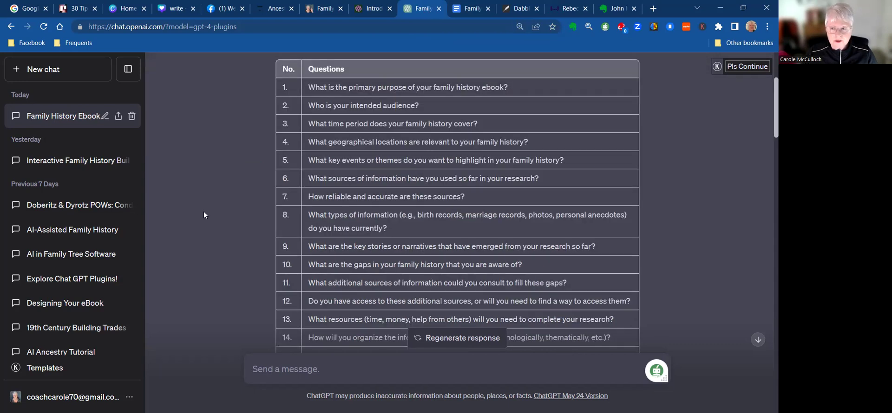
{"action": "scroll", "coordinate": [204, 213], "scroll_direction": "up", "scroll_amount": 3}
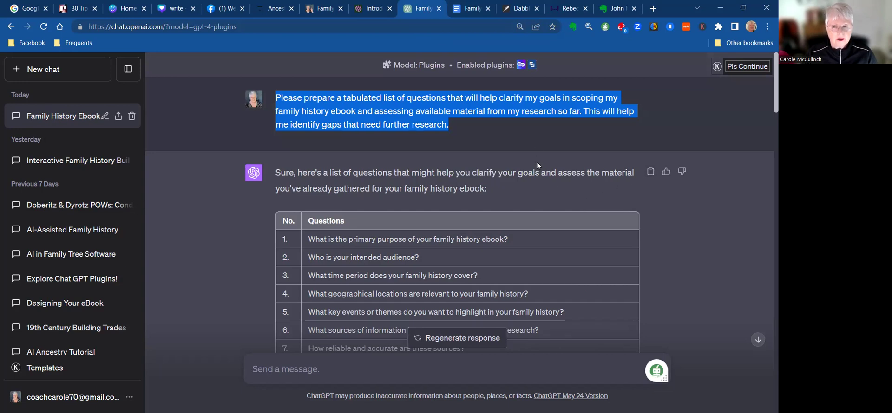
- Switch to the Google Docs ebook plan and read the pasted question list under "Clarifying my goals"
{"action": "left_click", "coordinate": [472, 13]}
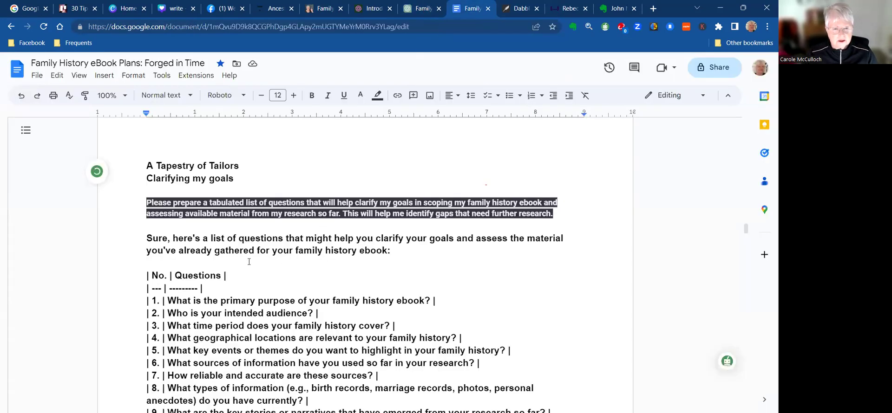
{"action": "scroll", "coordinate": [248, 259], "scroll_direction": "down", "scroll_amount": 1}
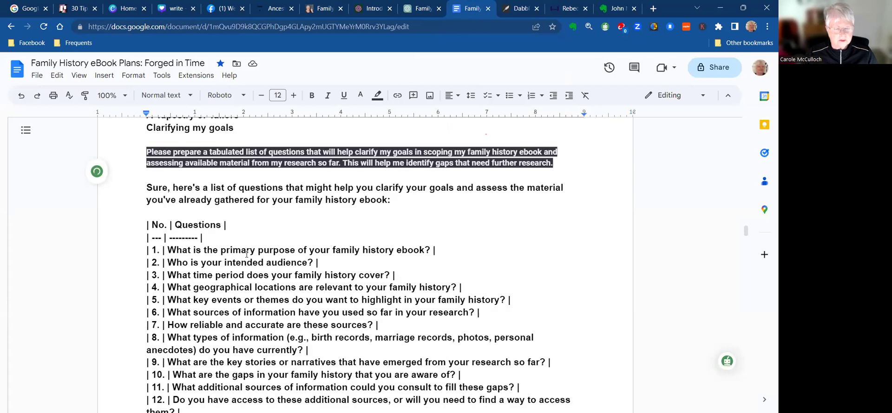
{"action": "scroll", "coordinate": [246, 254], "scroll_direction": "down", "scroll_amount": 1}
{"action": "scroll", "coordinate": [247, 254], "scroll_direction": "down", "scroll_amount": 1}
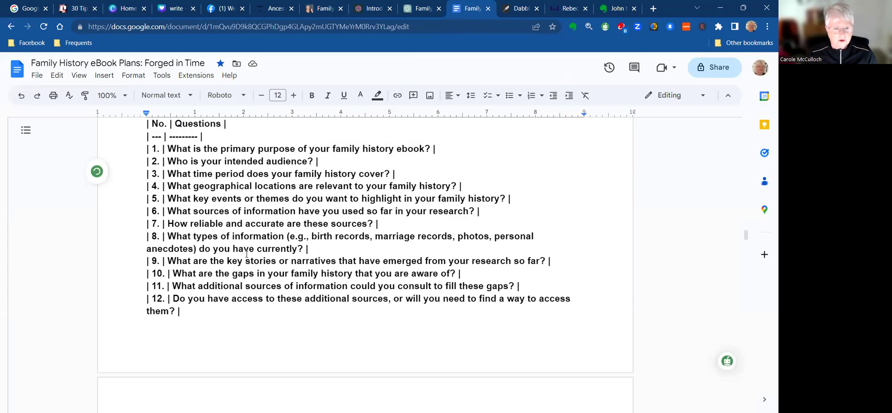
{"action": "scroll", "coordinate": [247, 254], "scroll_direction": "down", "scroll_amount": 3}
{"action": "scroll", "coordinate": [247, 254], "scroll_direction": "down", "scroll_amount": 1}
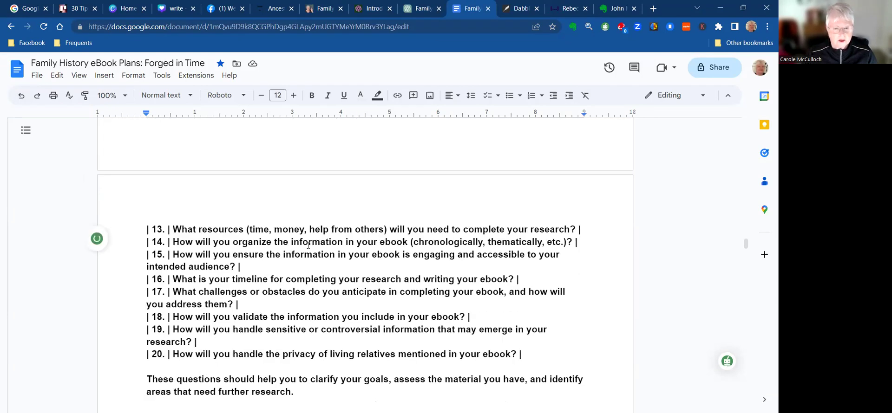
{"action": "scroll", "coordinate": [308, 245], "scroll_direction": "down", "scroll_amount": 1}
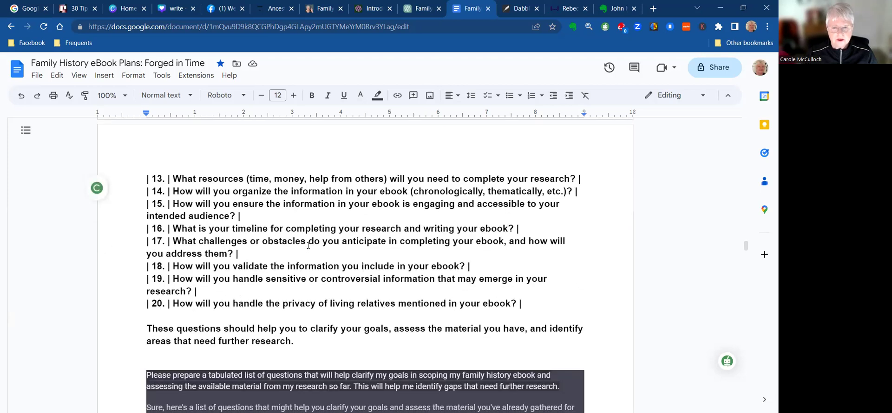
- Examine the formatted question table with the "My Answers" column further down the ebook plan
{"action": "scroll", "coordinate": [308, 245], "scroll_direction": "down", "scroll_amount": 1}
{"action": "scroll", "coordinate": [308, 245], "scroll_direction": "down", "scroll_amount": 3}
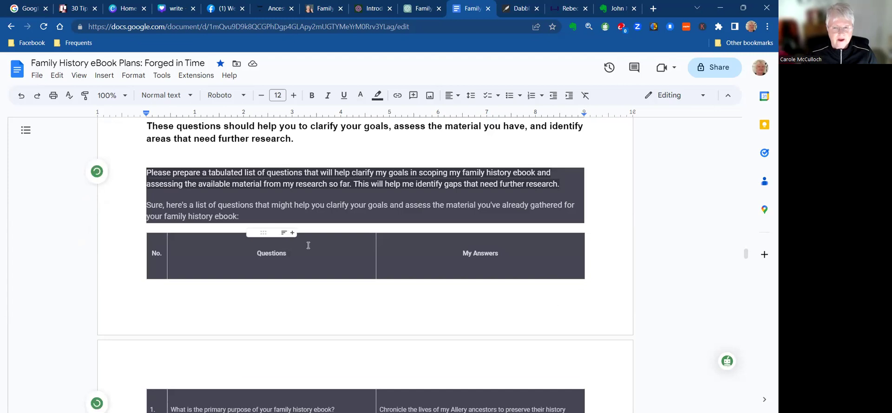
{"action": "scroll", "coordinate": [308, 246], "scroll_direction": "down", "scroll_amount": 1}
{"action": "scroll", "coordinate": [308, 245], "scroll_direction": "down", "scroll_amount": 1}
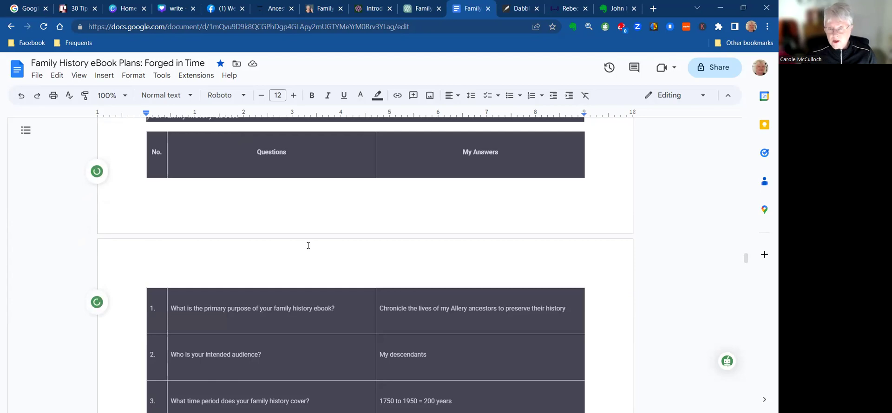
{"action": "scroll", "coordinate": [308, 246], "scroll_direction": "down", "scroll_amount": 1}
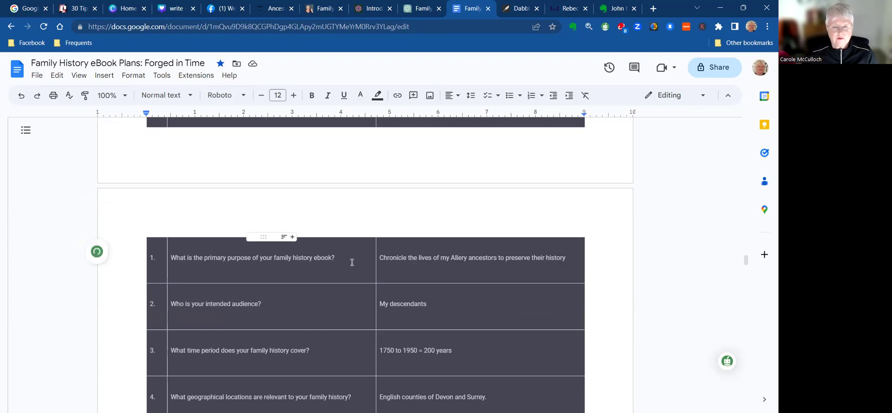
{"action": "scroll", "coordinate": [351, 263], "scroll_direction": "down", "scroll_amount": 1}
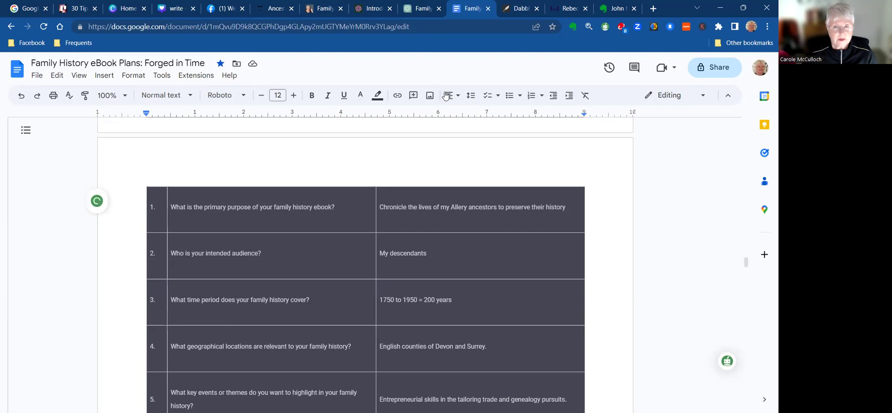
- Return to the ChatGPT conversation and highlight the start of the ancestor list in the chapter-planning prompt below the question table
{"action": "left_click", "coordinate": [423, 10]}
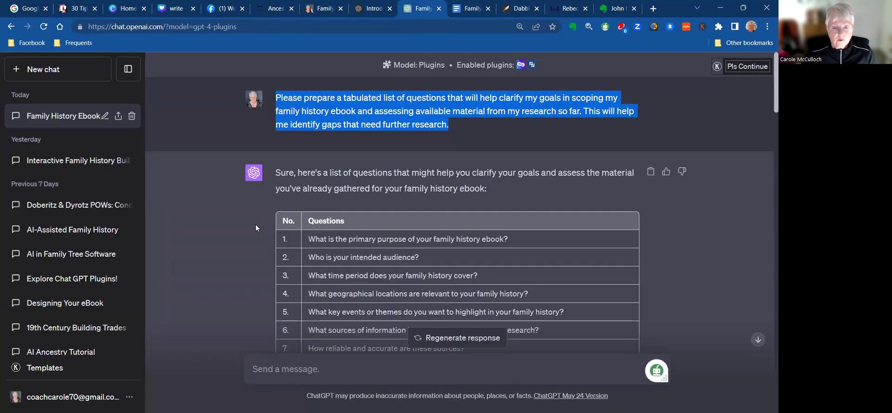
{"action": "scroll", "coordinate": [256, 227], "scroll_direction": "down", "scroll_amount": 3}
{"action": "scroll", "coordinate": [256, 228], "scroll_direction": "down", "scroll_amount": 3}
{"action": "scroll", "coordinate": [256, 224], "scroll_direction": "down", "scroll_amount": 2}
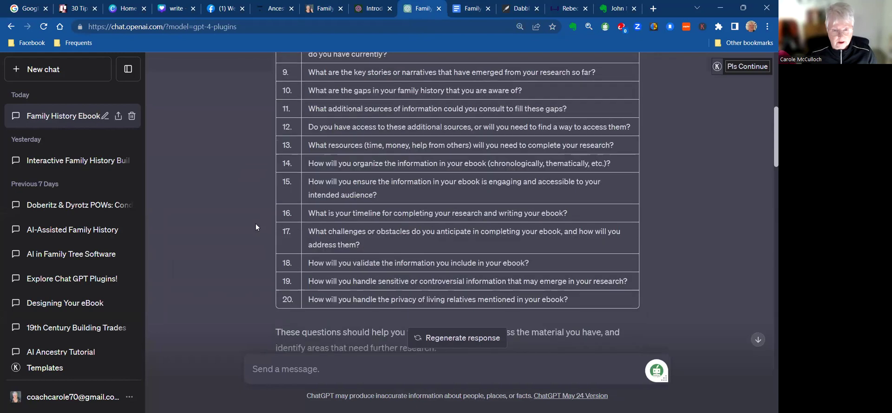
{"action": "scroll", "coordinate": [255, 224], "scroll_direction": "down", "scroll_amount": 2}
{"action": "scroll", "coordinate": [255, 228], "scroll_direction": "down", "scroll_amount": 1}
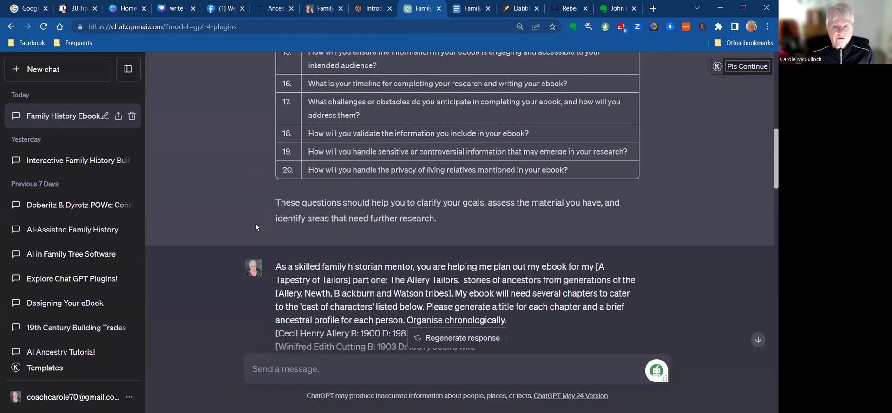
{"action": "scroll", "coordinate": [256, 228], "scroll_direction": "down", "scroll_amount": 1}
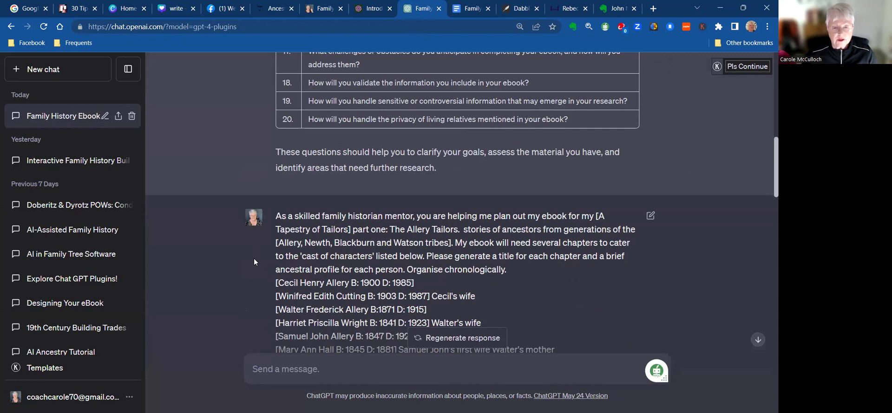
{"action": "left_click_drag", "start_coordinate": [278, 283], "coordinate": [439, 346]}
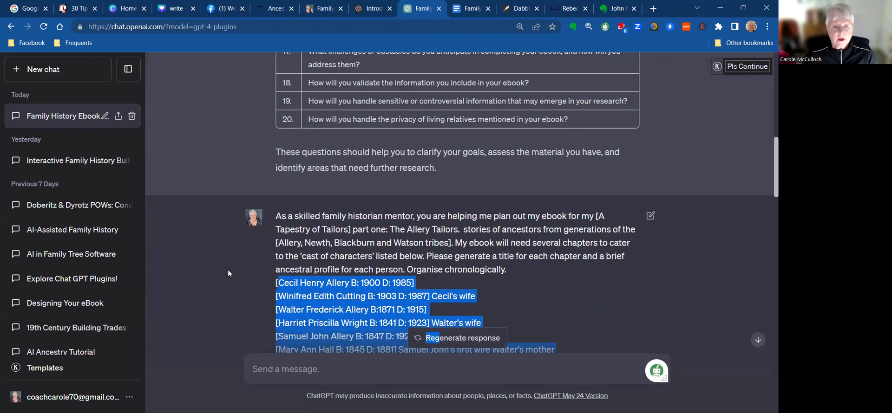
- Highlight the chapter-planning instructions from the mentor role through the request for chapter titles and chronological ancestral profiles
{"action": "left_click_drag", "start_coordinate": [277, 215], "coordinate": [362, 229]}
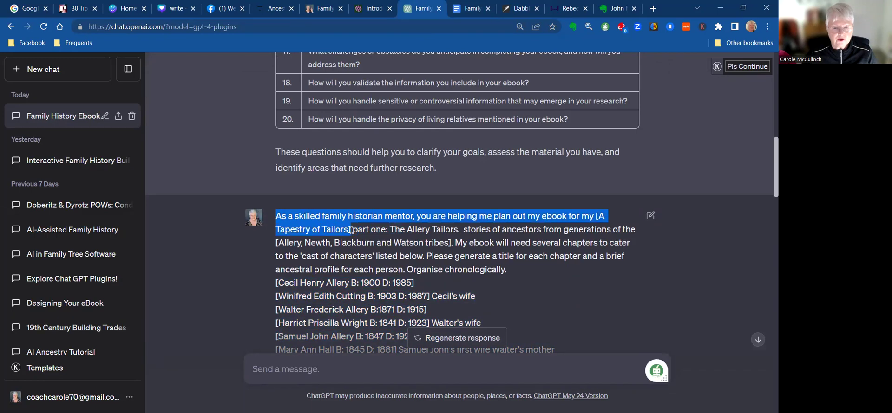
{"action": "left_click_drag", "start_coordinate": [351, 229], "coordinate": [487, 240]}
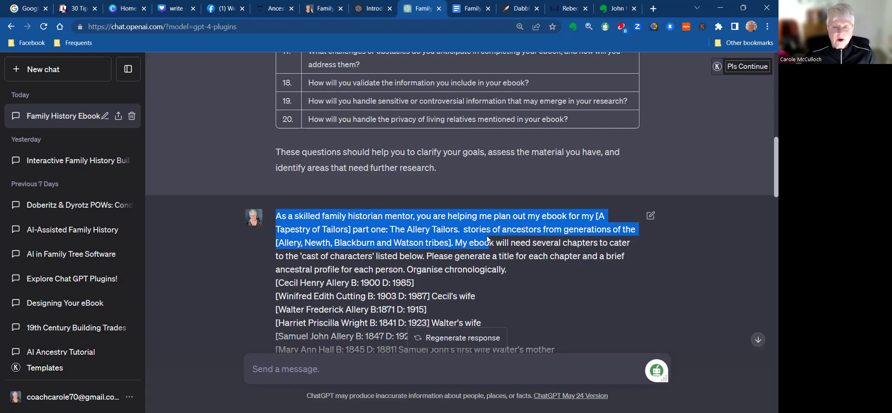
{"action": "left_click_drag", "start_coordinate": [487, 240], "coordinate": [504, 252]}
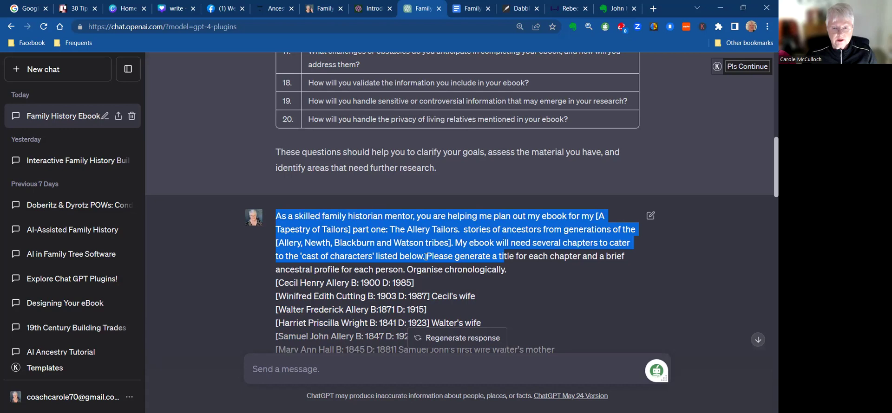
{"action": "left_click_drag", "start_coordinate": [426, 257], "coordinate": [521, 272]}
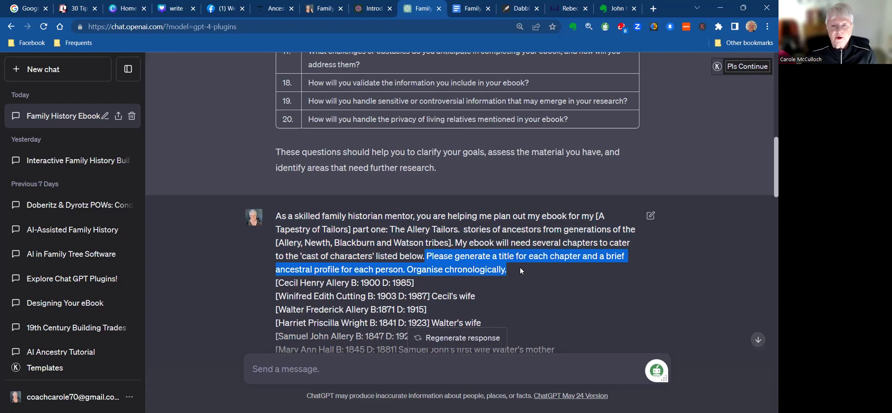
- Look through the full cast of characters in the prompt and the beginning of the proposed chapter list in the reply
{"action": "scroll", "coordinate": [520, 268], "scroll_direction": "down", "scroll_amount": 1}
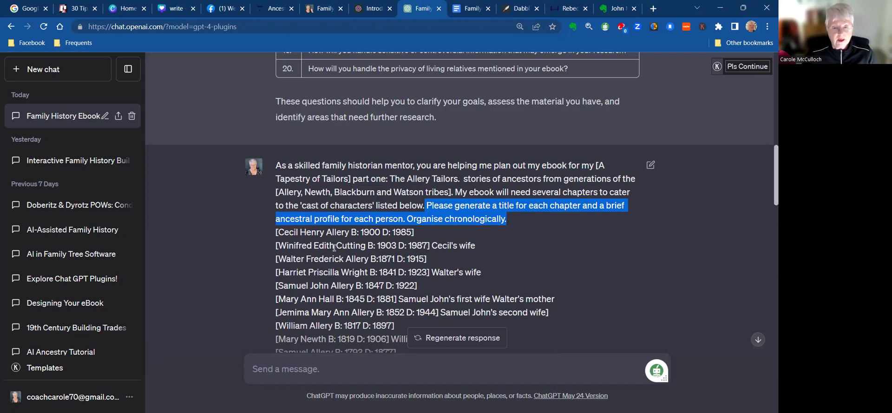
{"action": "scroll", "coordinate": [334, 248], "scroll_direction": "down", "scroll_amount": 1}
{"action": "scroll", "coordinate": [330, 247], "scroll_direction": "down", "scroll_amount": 3}
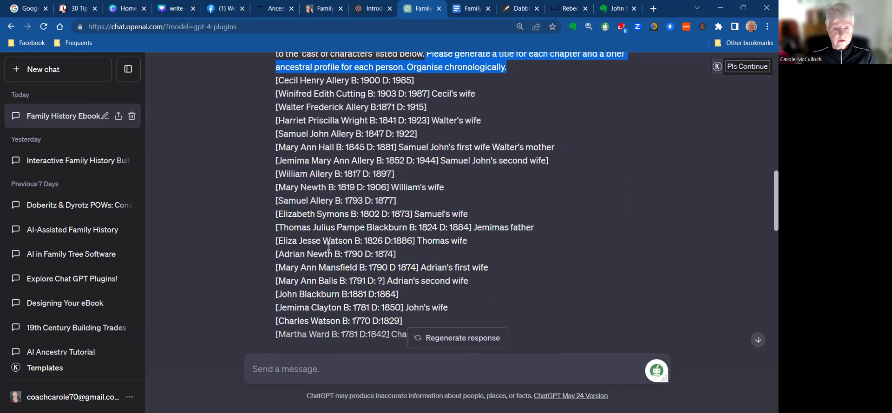
{"action": "scroll", "coordinate": [328, 247], "scroll_direction": "down", "scroll_amount": 3}
{"action": "scroll", "coordinate": [329, 247], "scroll_direction": "down", "scroll_amount": 3}
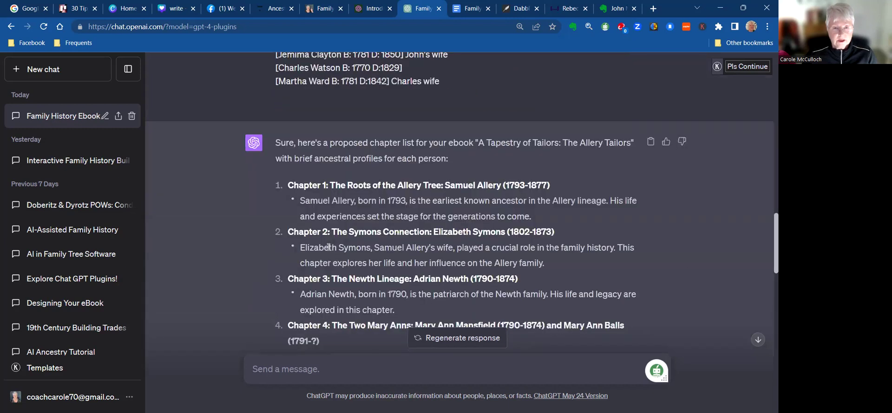
- Switch to the Google Docs ebook plan and add blank lines below the prompt under the "Cast of Characters:" heading
{"action": "scroll", "coordinate": [328, 247], "scroll_direction": "down", "scroll_amount": 1}
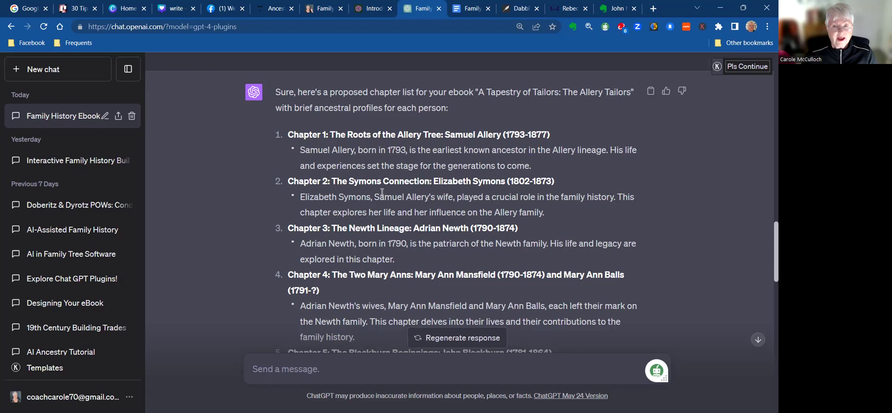
{"action": "left_click", "coordinate": [468, 13]}
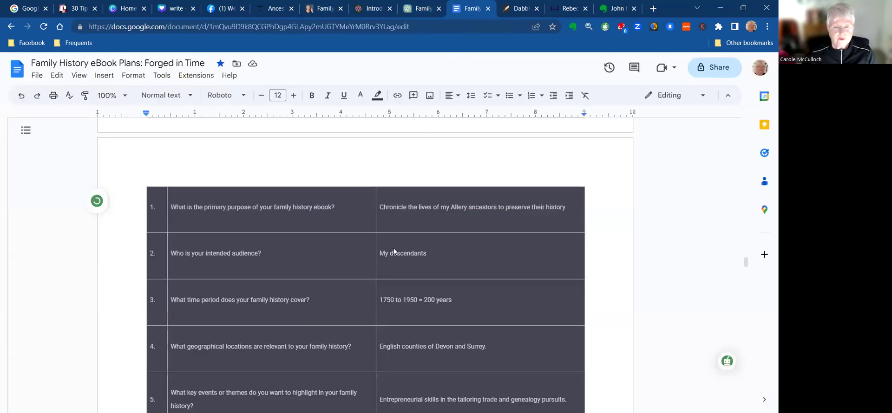
{"action": "scroll", "coordinate": [393, 259], "scroll_direction": "down", "scroll_amount": 1}
{"action": "scroll", "coordinate": [392, 259], "scroll_direction": "down", "scroll_amount": 10}
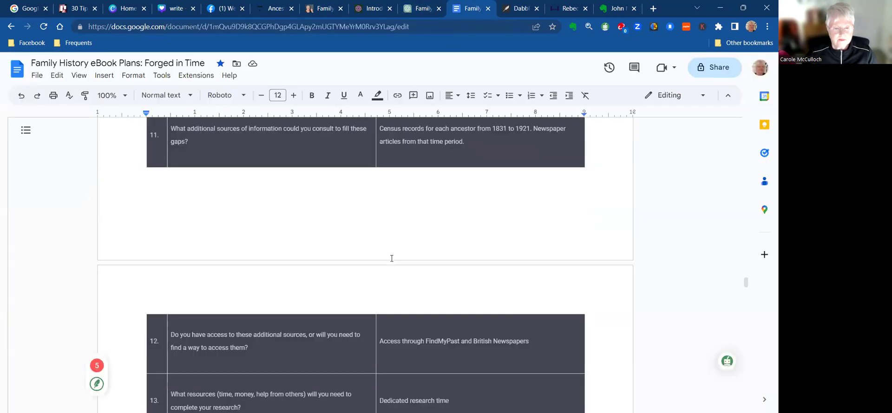
{"action": "scroll", "coordinate": [392, 259], "scroll_direction": "down", "scroll_amount": 10}
{"action": "scroll", "coordinate": [392, 259], "scroll_direction": "down", "scroll_amount": 10}
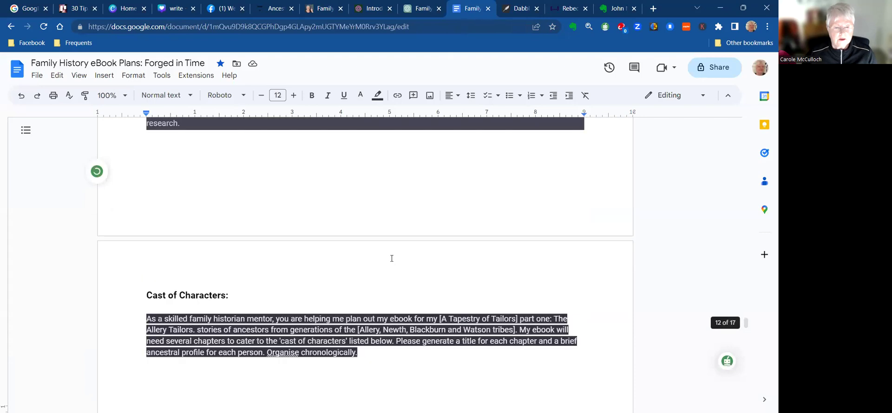
{"action": "scroll", "coordinate": [391, 259], "scroll_direction": "down", "scroll_amount": 5}
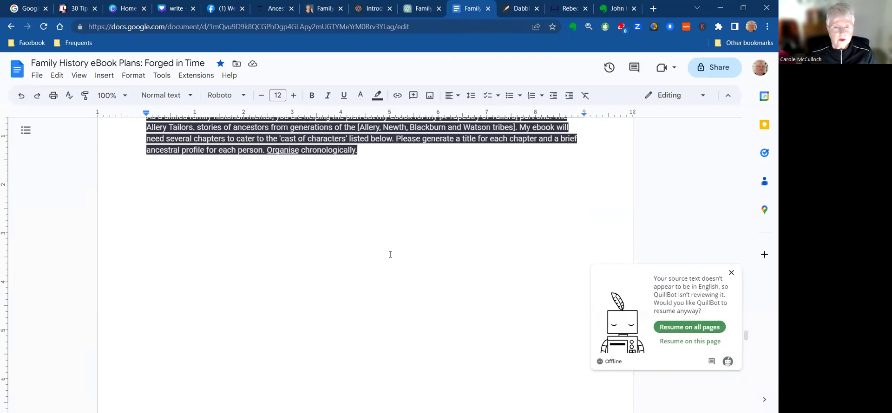
{"action": "scroll", "coordinate": [389, 255], "scroll_direction": "up", "scroll_amount": 1}
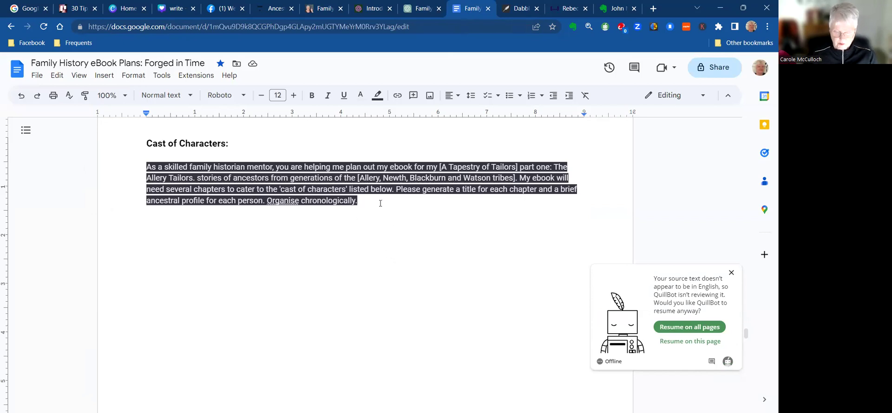
{"action": "key", "text": "Return"}
{"action": "key", "text": "Return"}
{"action": "key", "text": "Return"}
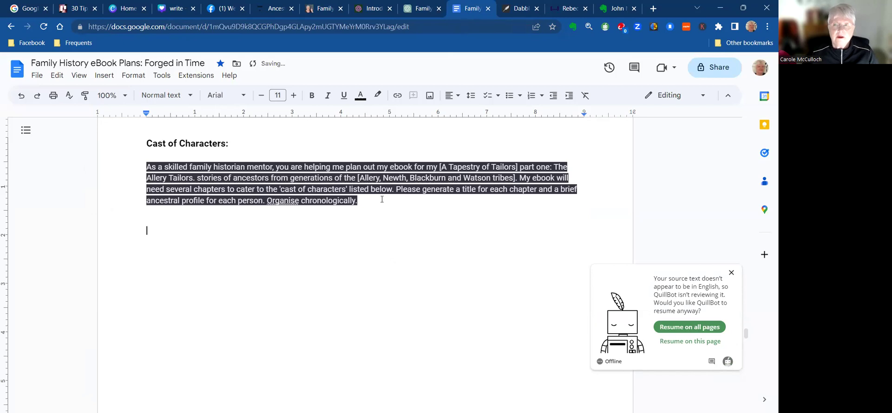
- Copy ChatGPT's whole proposed chapter list reply and paste it into the Google Docs plan below the Cast of Characters prompt
{"action": "left_click", "coordinate": [422, 9]}
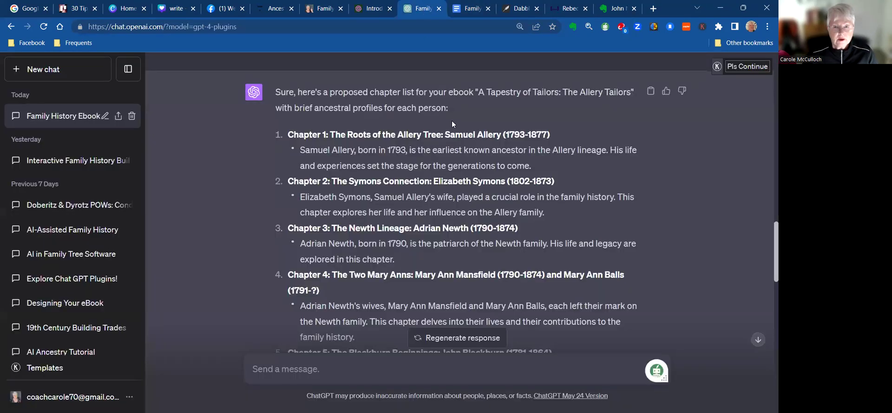
{"action": "left_click", "coordinate": [651, 92]}
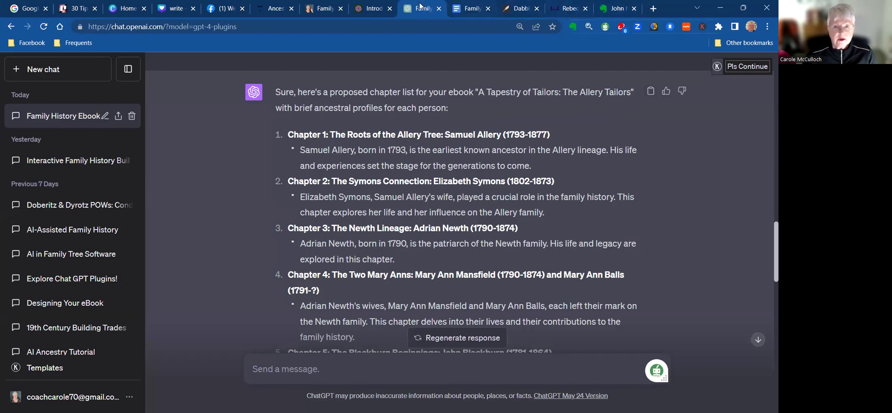
{"action": "left_click", "coordinate": [468, 9]}
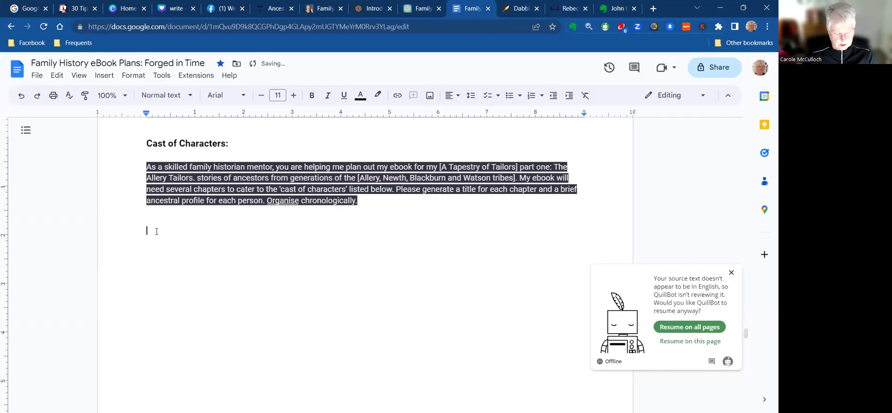
{"action": "key", "text": "ctrl+v"}
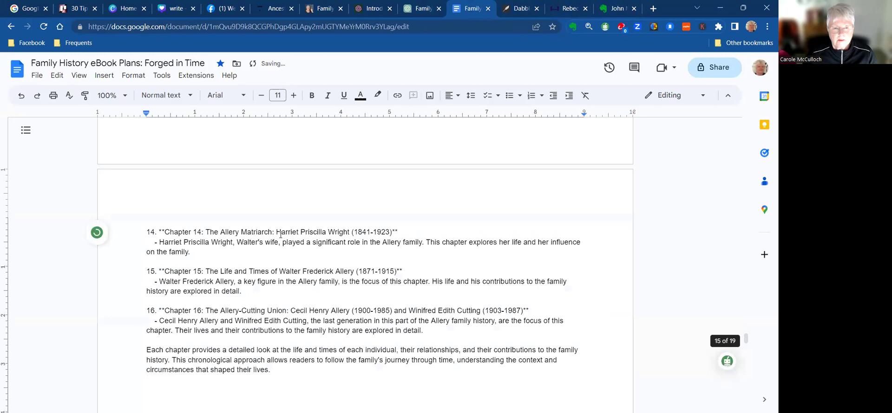
- Review the pasted chapter list from its closing paragraph back up to the "Cast of Characters:" heading
{"action": "scroll", "coordinate": [280, 235], "scroll_direction": "up", "scroll_amount": 1}
{"action": "scroll", "coordinate": [281, 236], "scroll_direction": "up", "scroll_amount": 2}
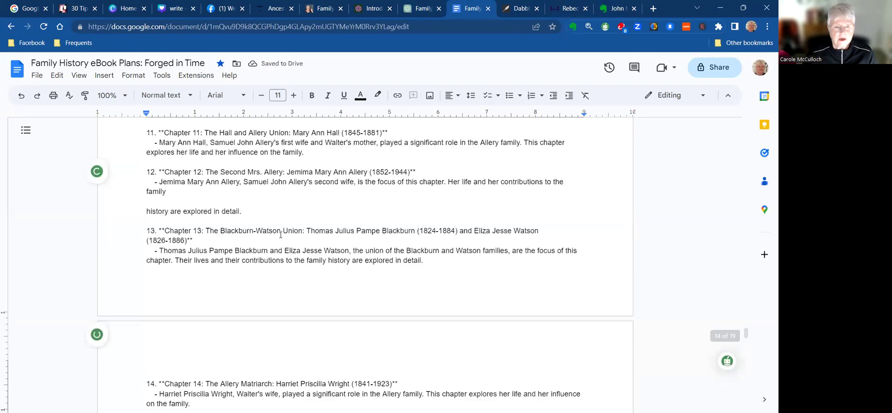
{"action": "scroll", "coordinate": [281, 236], "scroll_direction": "up", "scroll_amount": 1}
{"action": "scroll", "coordinate": [280, 235], "scroll_direction": "up", "scroll_amount": 2}
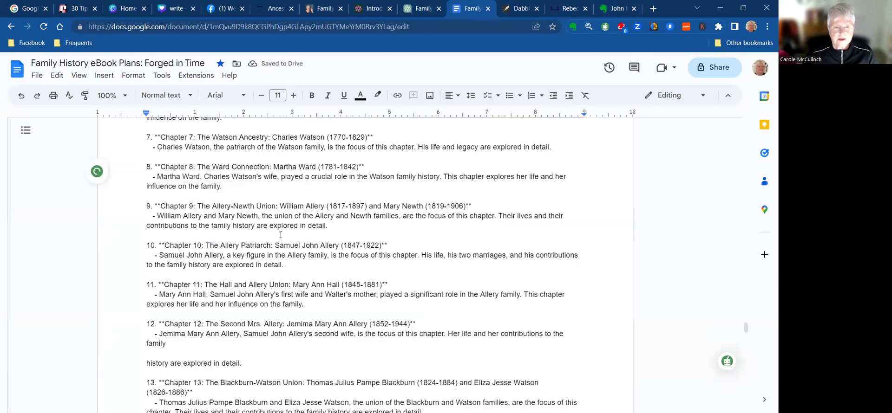
{"action": "scroll", "coordinate": [281, 235], "scroll_direction": "up", "scroll_amount": 2}
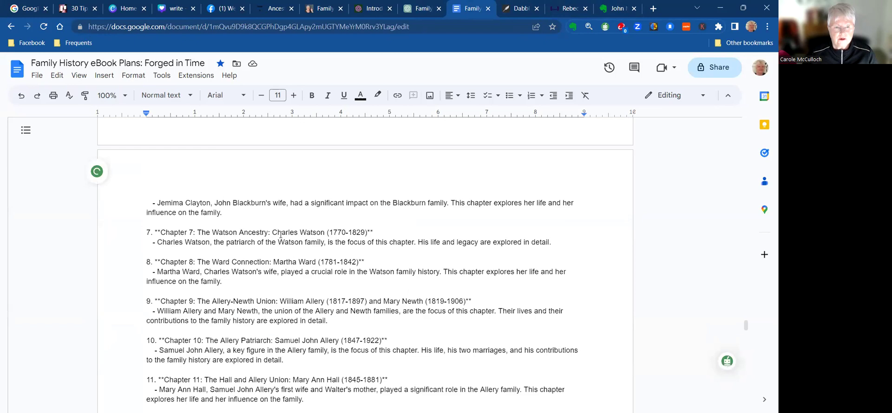
{"action": "scroll", "coordinate": [281, 235], "scroll_direction": "up", "scroll_amount": 2}
{"action": "scroll", "coordinate": [281, 235], "scroll_direction": "up", "scroll_amount": 2}
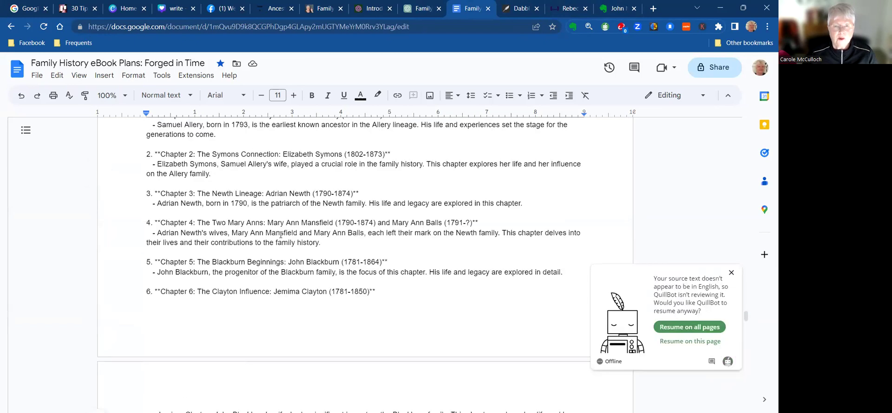
{"action": "scroll", "coordinate": [280, 235], "scroll_direction": "up", "scroll_amount": 2}
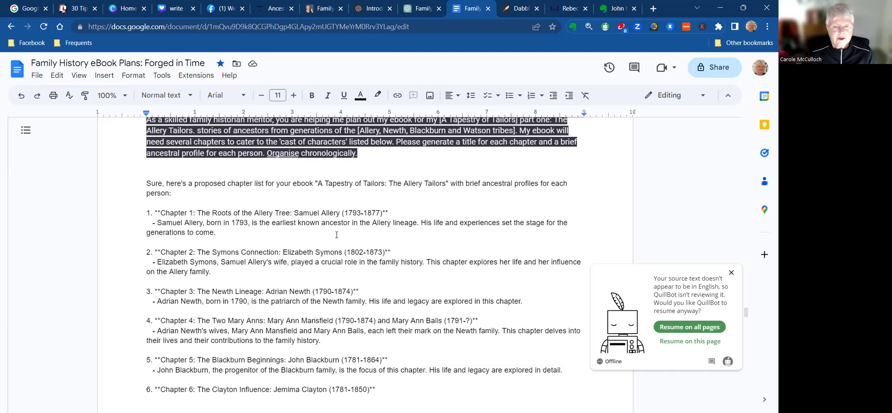
{"action": "scroll", "coordinate": [336, 235], "scroll_direction": "up", "scroll_amount": 2}
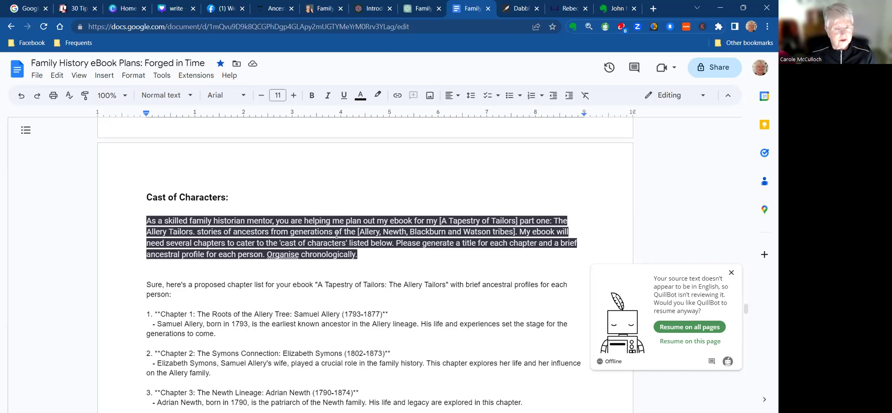
- Look back through the answered question table, from question 20 up to the prompt that introduces the table
{"action": "scroll", "coordinate": [336, 235], "scroll_direction": "up", "scroll_amount": 5}
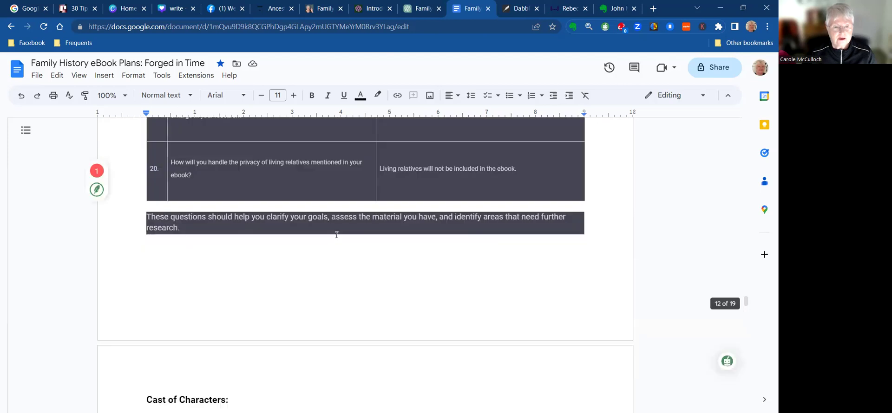
{"action": "scroll", "coordinate": [337, 235], "scroll_direction": "up", "scroll_amount": 5}
{"action": "scroll", "coordinate": [337, 235], "scroll_direction": "up", "scroll_amount": 6}
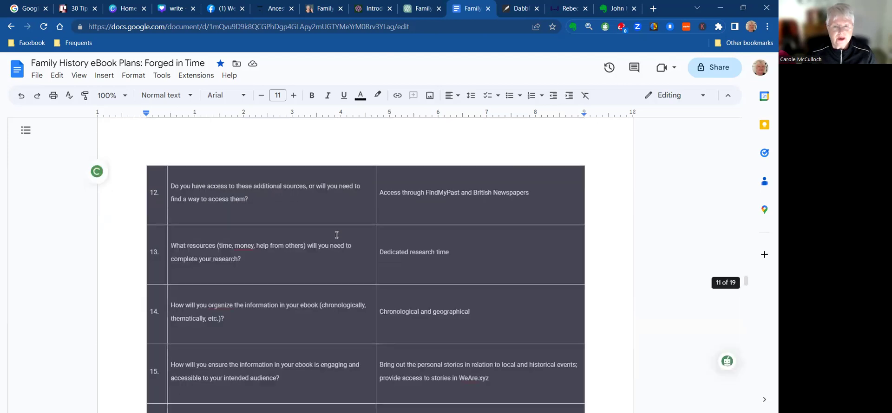
{"action": "scroll", "coordinate": [337, 235], "scroll_direction": "up", "scroll_amount": 5}
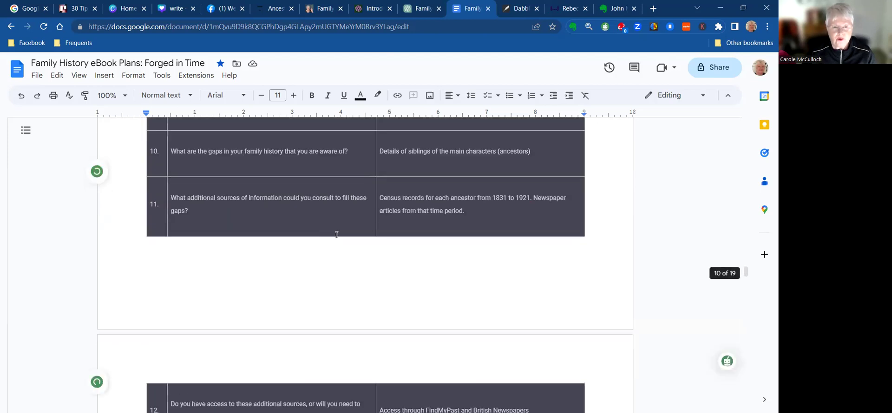
{"action": "scroll", "coordinate": [337, 235], "scroll_direction": "up", "scroll_amount": 5}
{"action": "scroll", "coordinate": [336, 235], "scroll_direction": "up", "scroll_amount": 7}
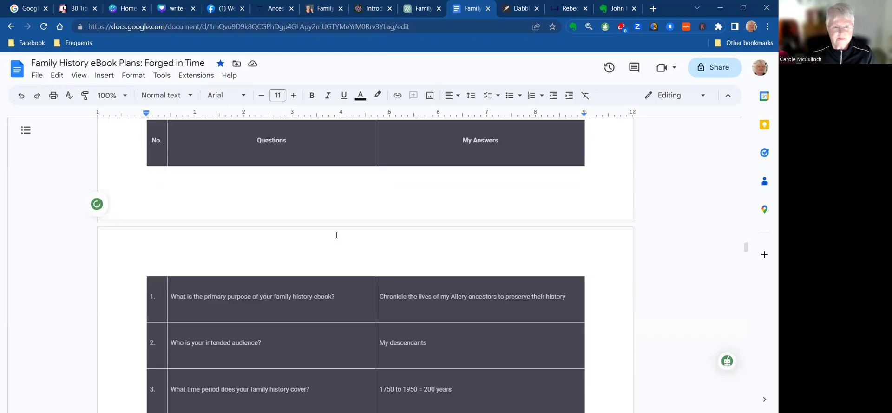
{"action": "scroll", "coordinate": [335, 233], "scroll_direction": "up", "scroll_amount": 2}
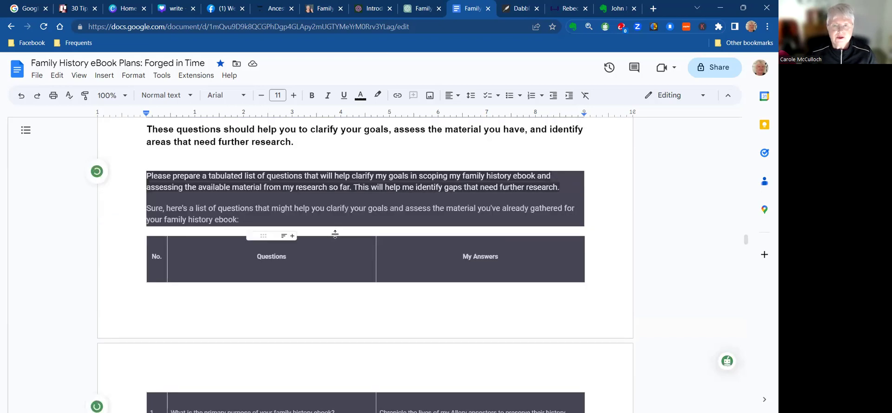